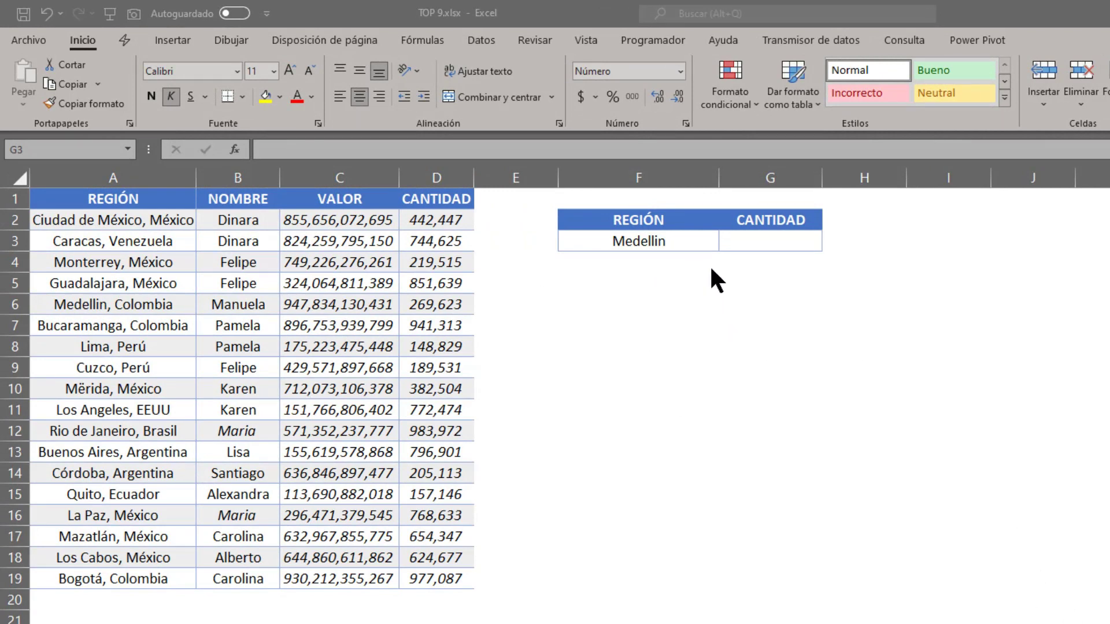
Compare Medellin in F3 with the full region names in column A and their CANTIDAD values, then select G3
left_click(674, 241)
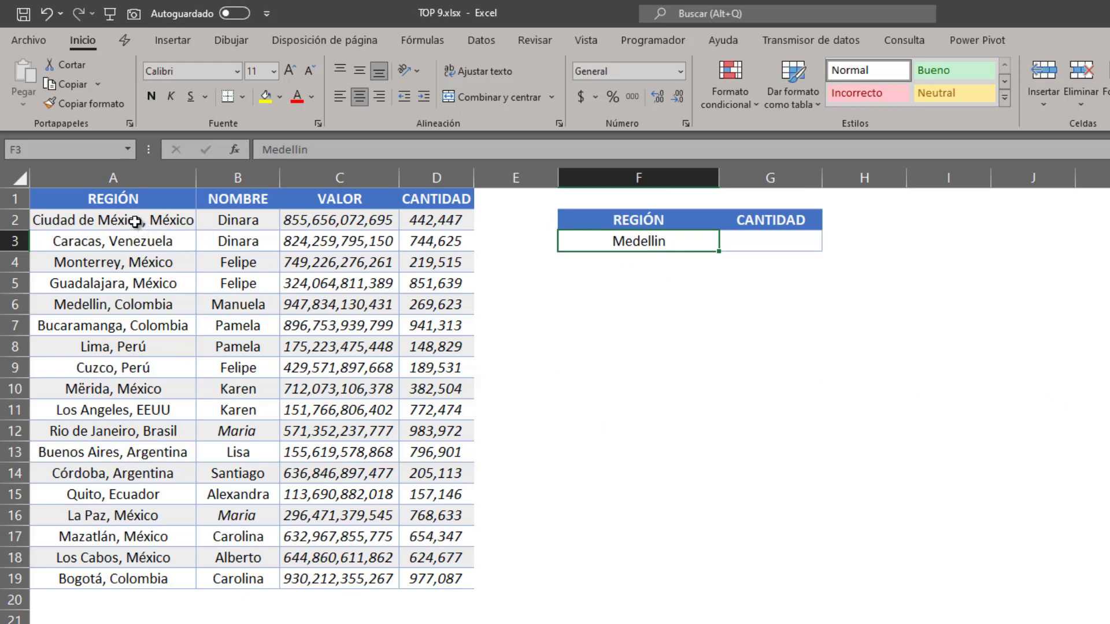
left_click_drag(135, 222, 133, 570)
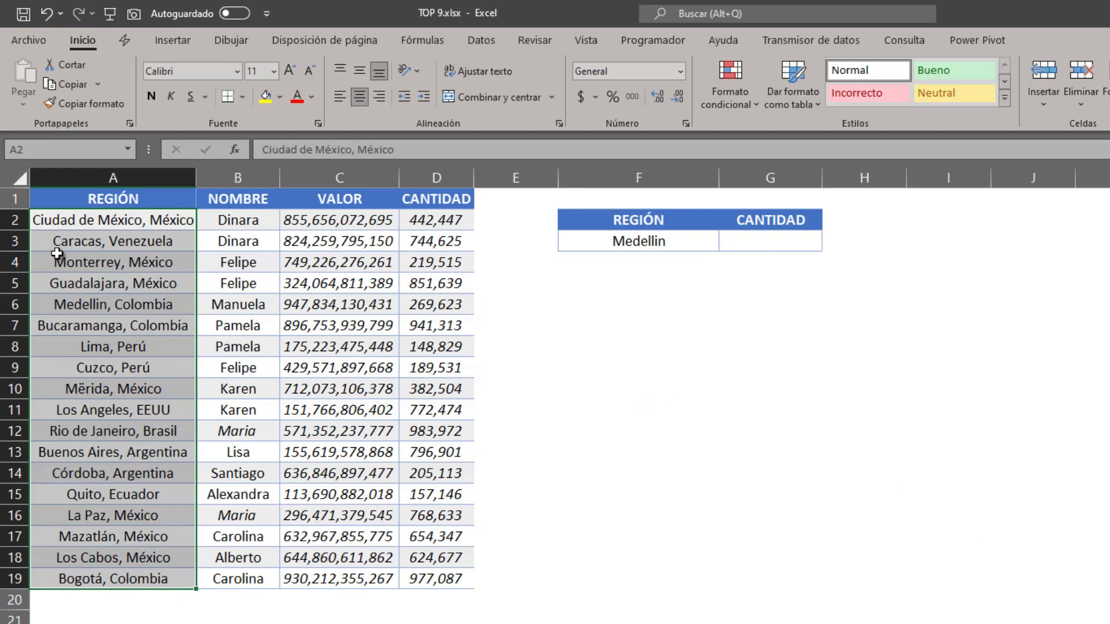
left_click_drag(132, 220, 140, 575)
left_click(138, 575)
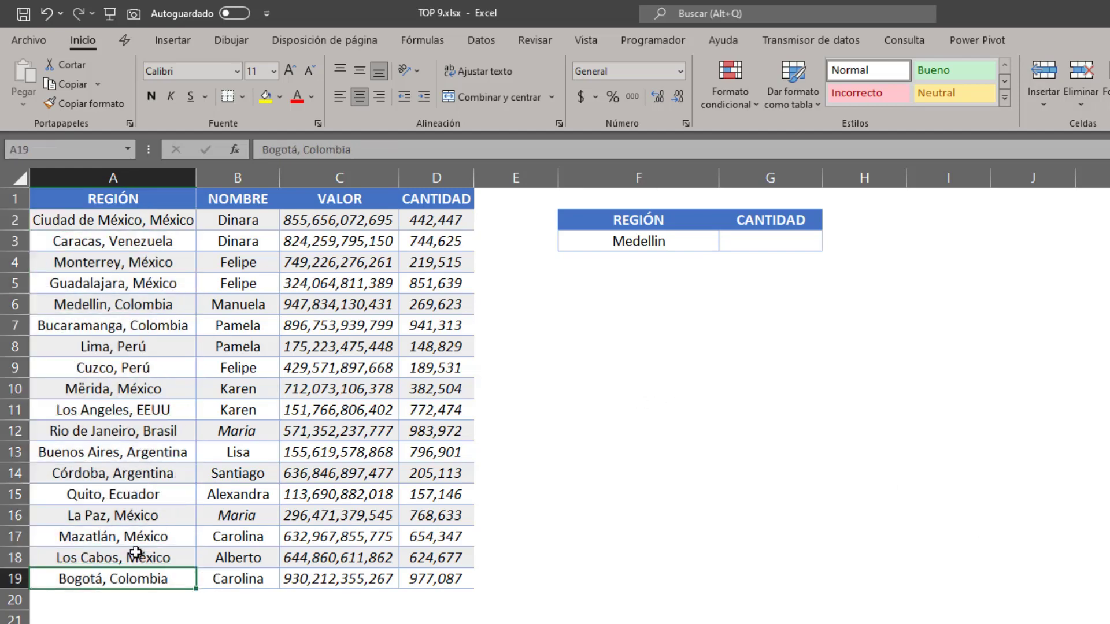
left_click(82, 306)
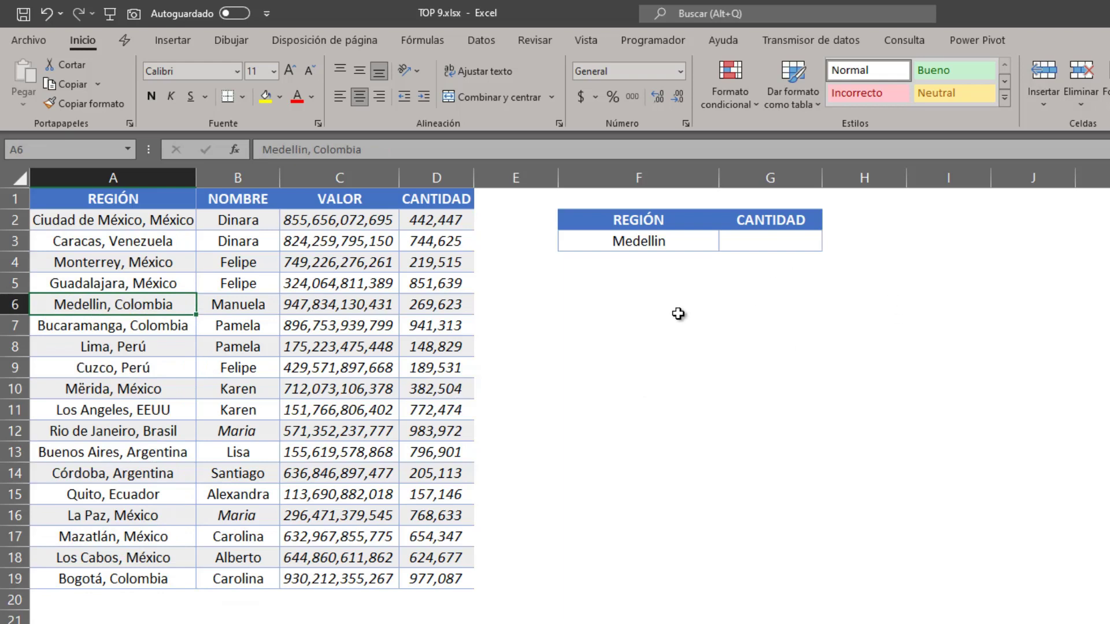
left_click(444, 307)
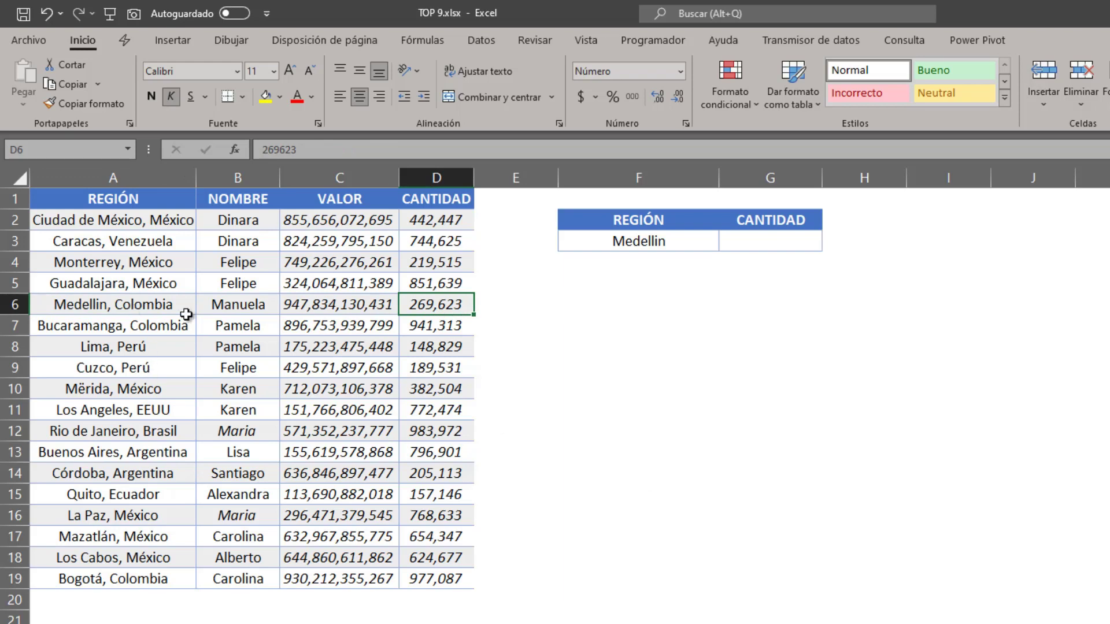
left_click(772, 248)
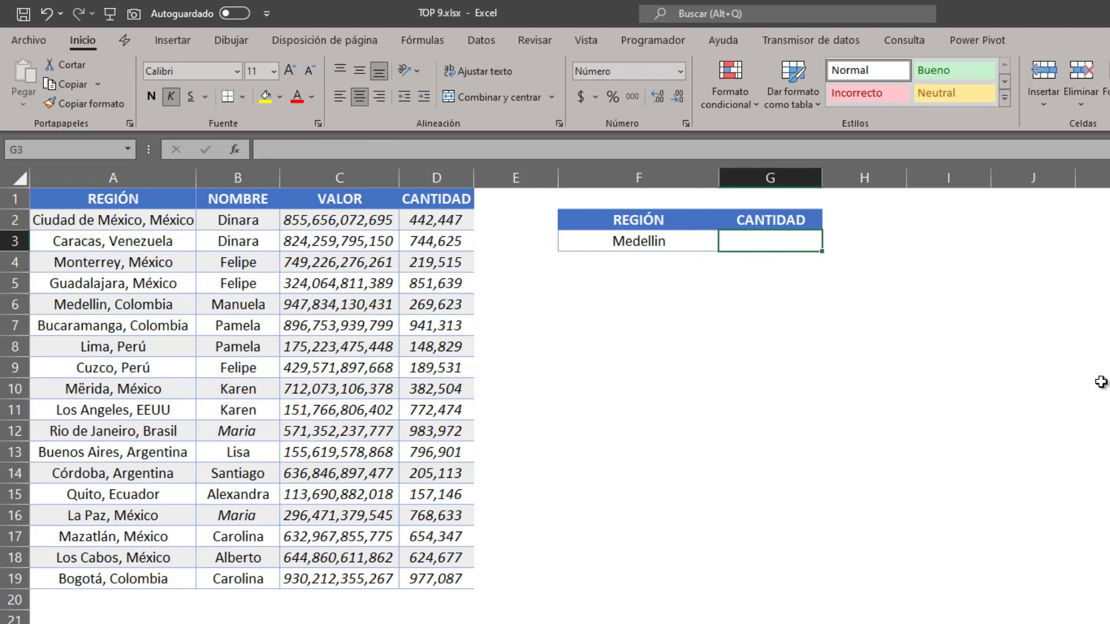
left_click(654, 240)
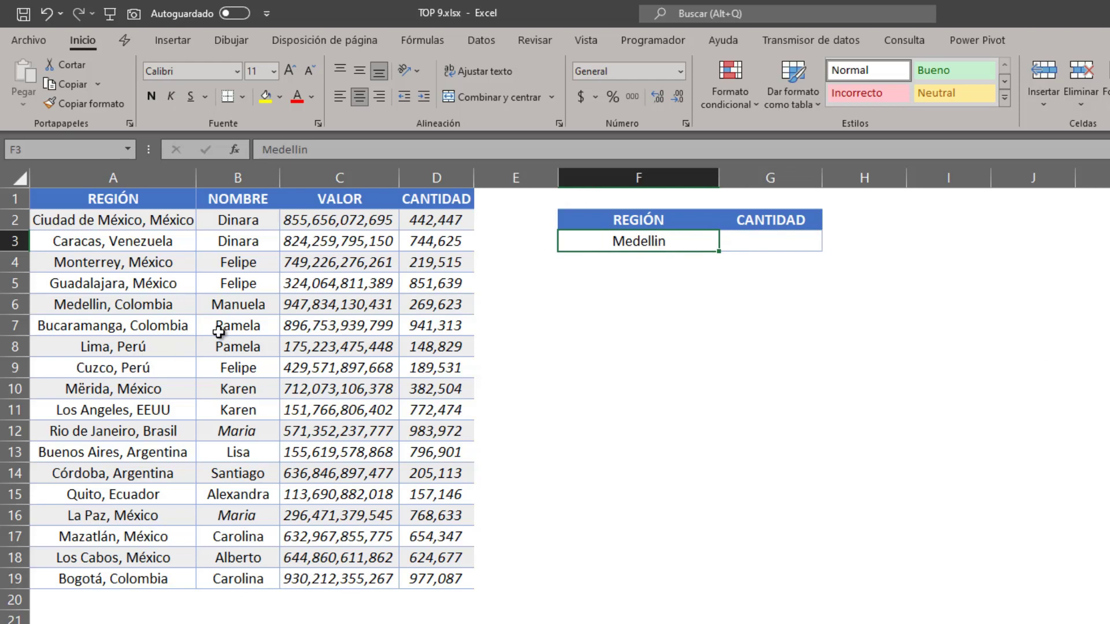
left_click(137, 308)
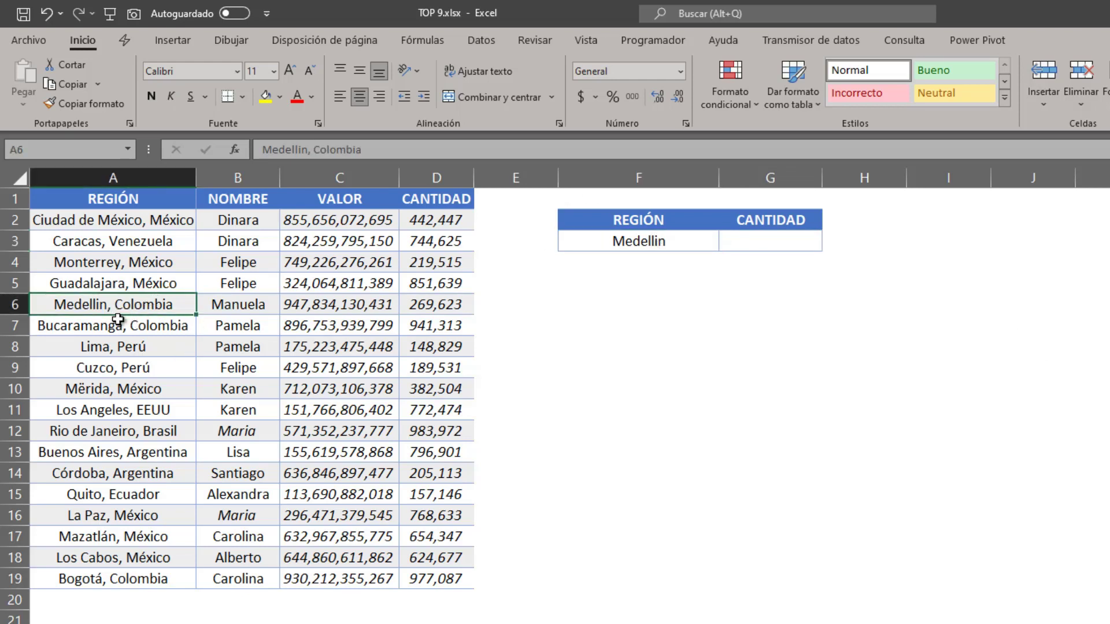
left_click(790, 242)
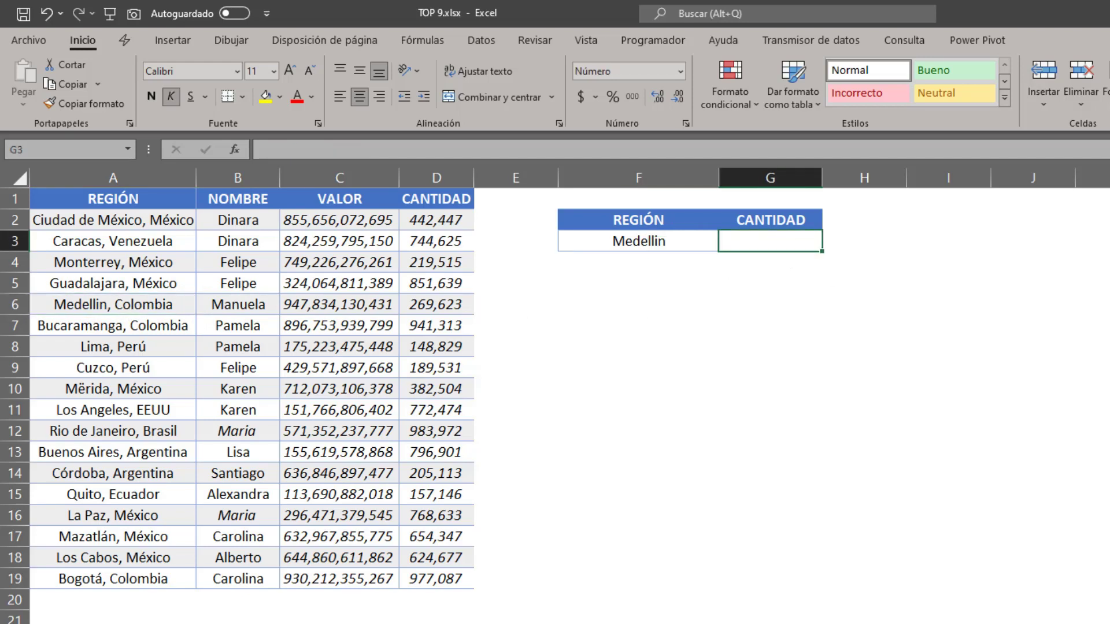
Start a BUSCARX formula in G3 with F3 as the lookup value
type("=")
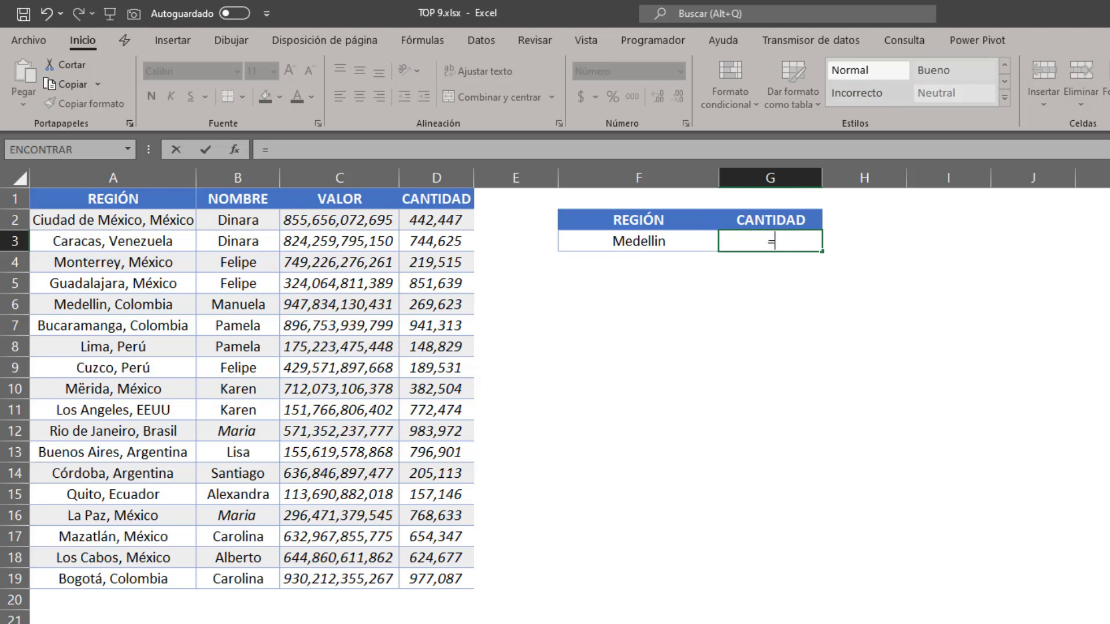
type("BUS")
key("Down")
key("Down")
key("Down")
key("Tab")
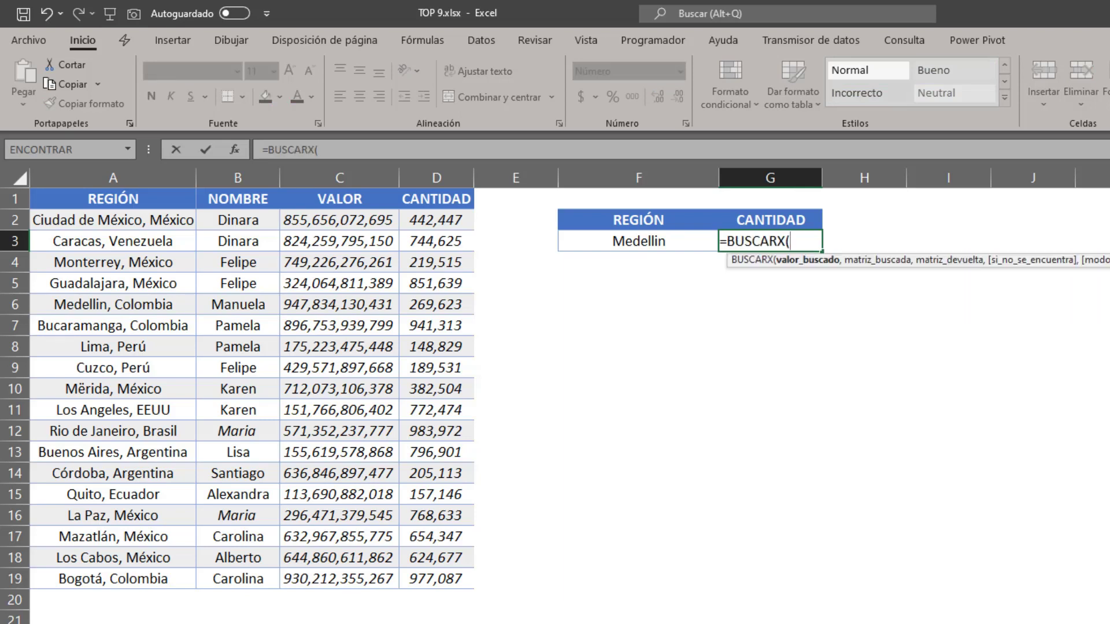
left_click(682, 242)
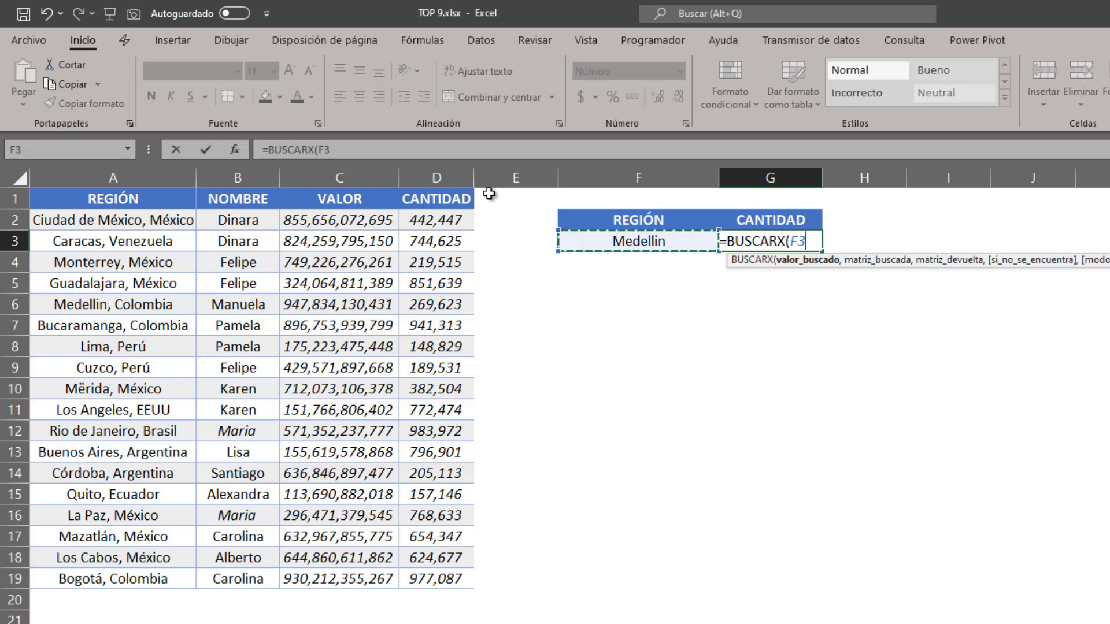
left_click(420, 152)
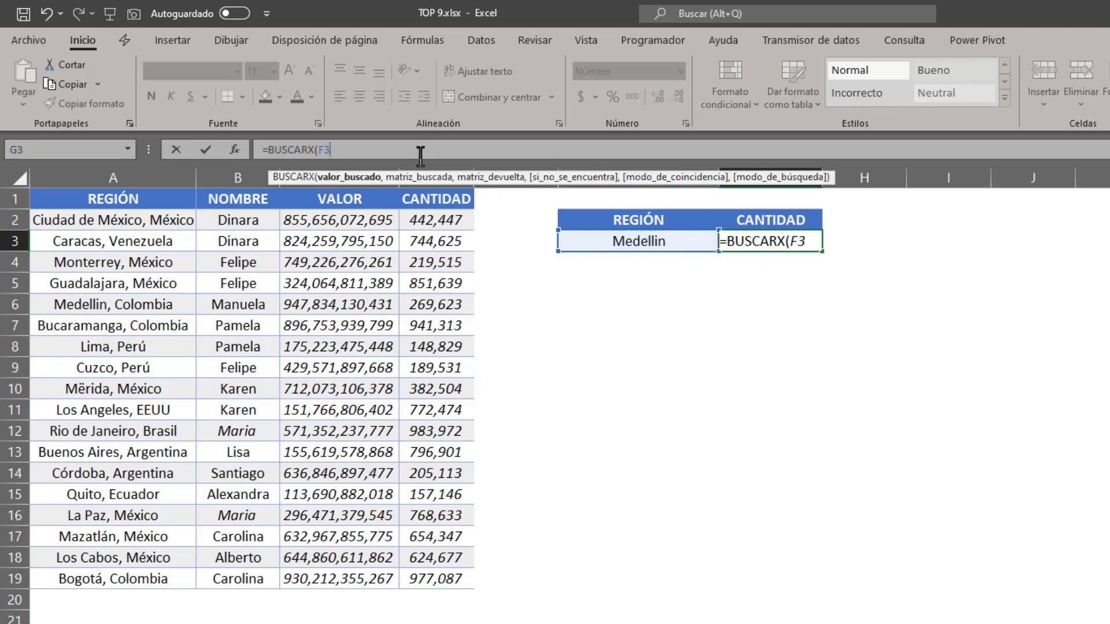
key("Return")
key("Return")
Wrap F3 as "*"&F3&"*", search A2:A19, and return D2:D19
left_click(319, 148)
type("\"")
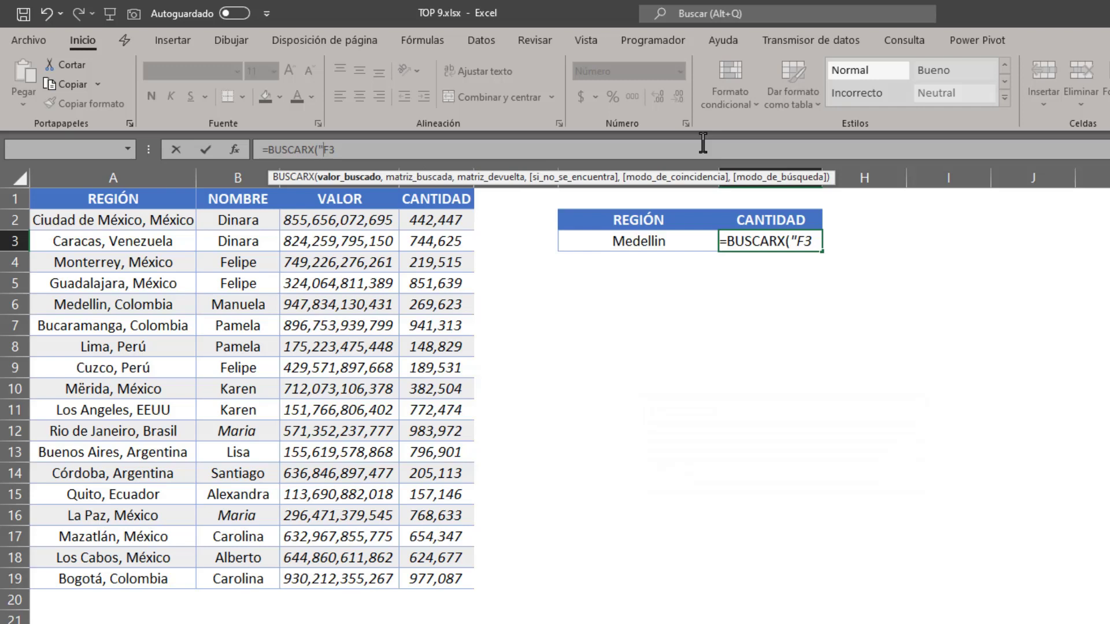
type("+\"")
key("BackSpace")
key("BackSpace")
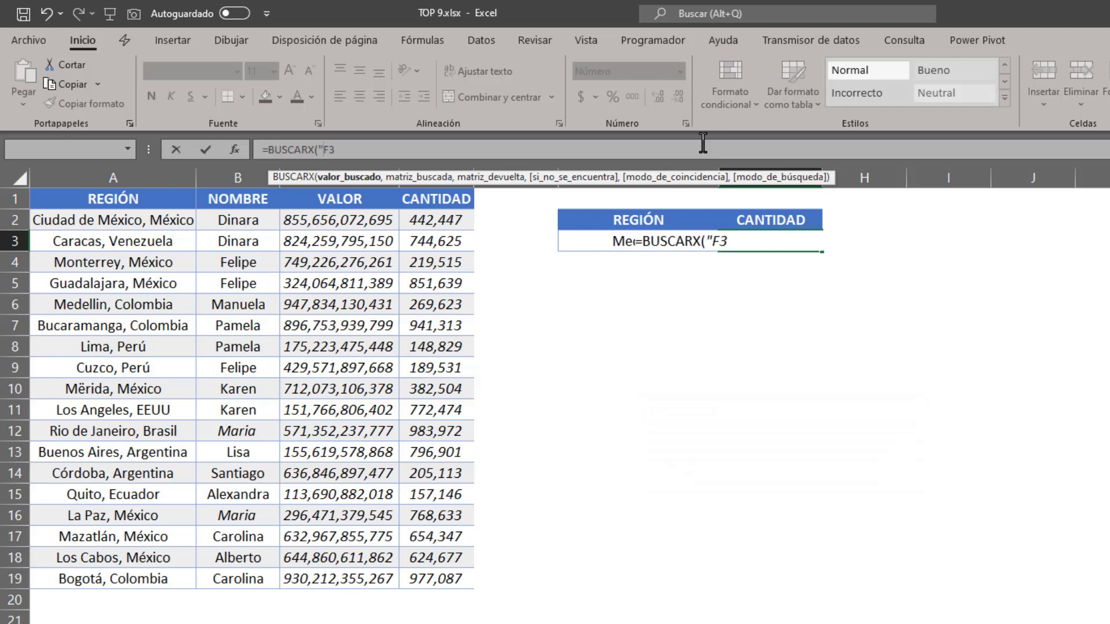
type("*\"")
type("&")
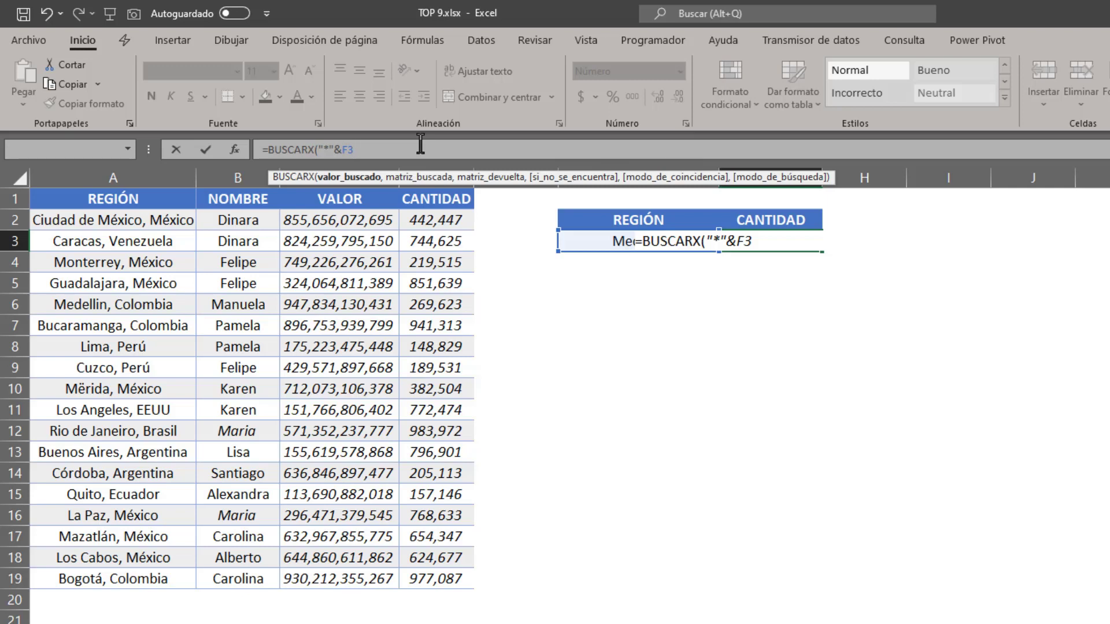
type("&")
type("\"")
type("*\"")
type(",")
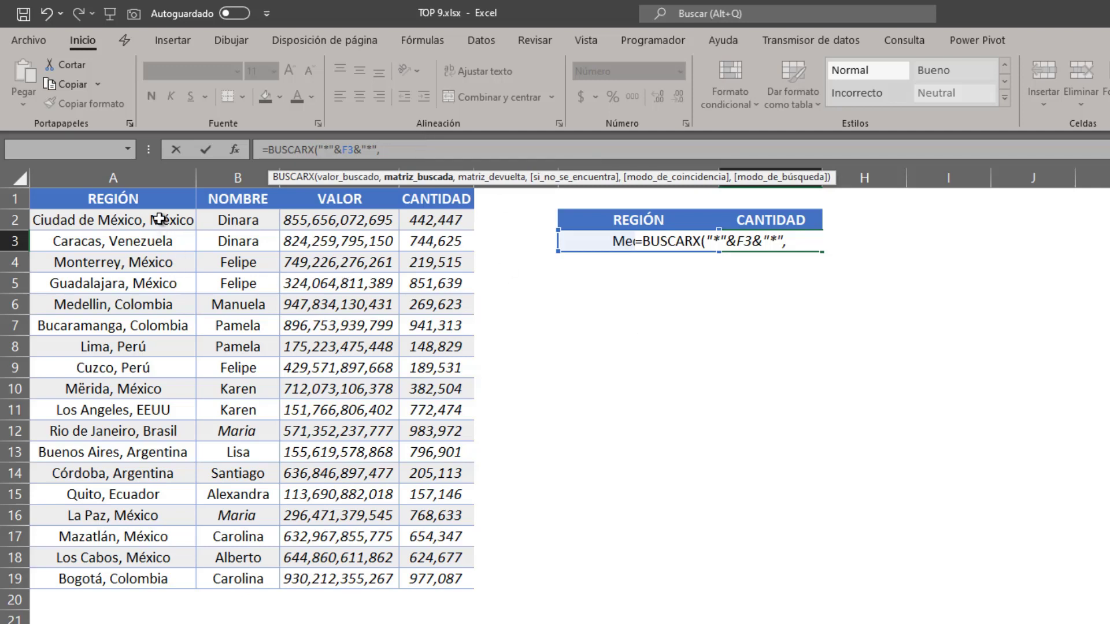
left_click_drag(159, 220, 160, 585)
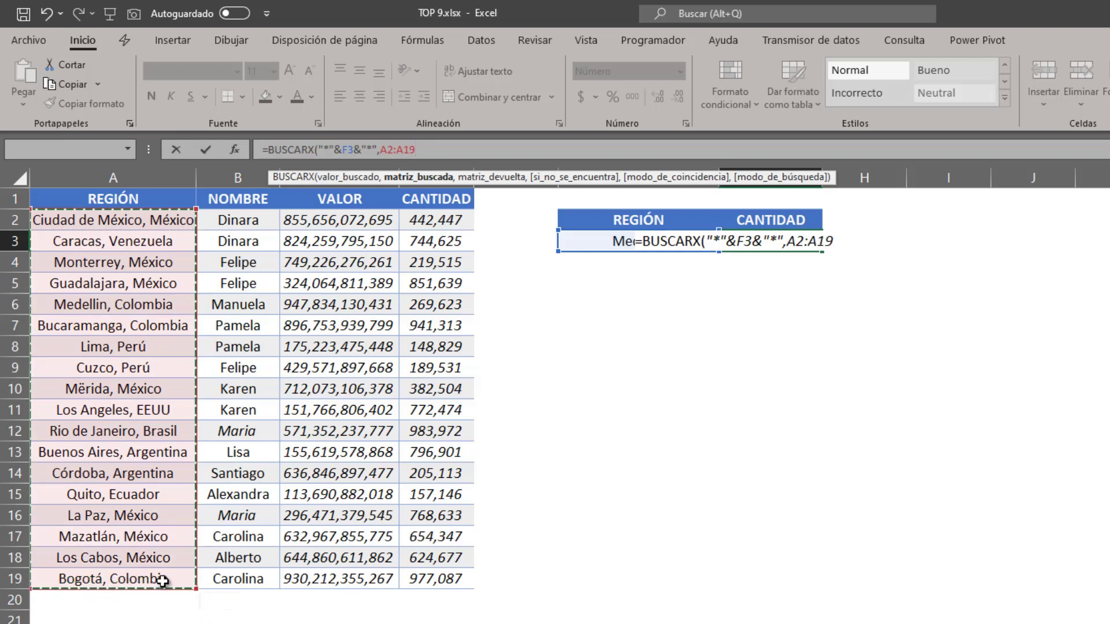
type(",")
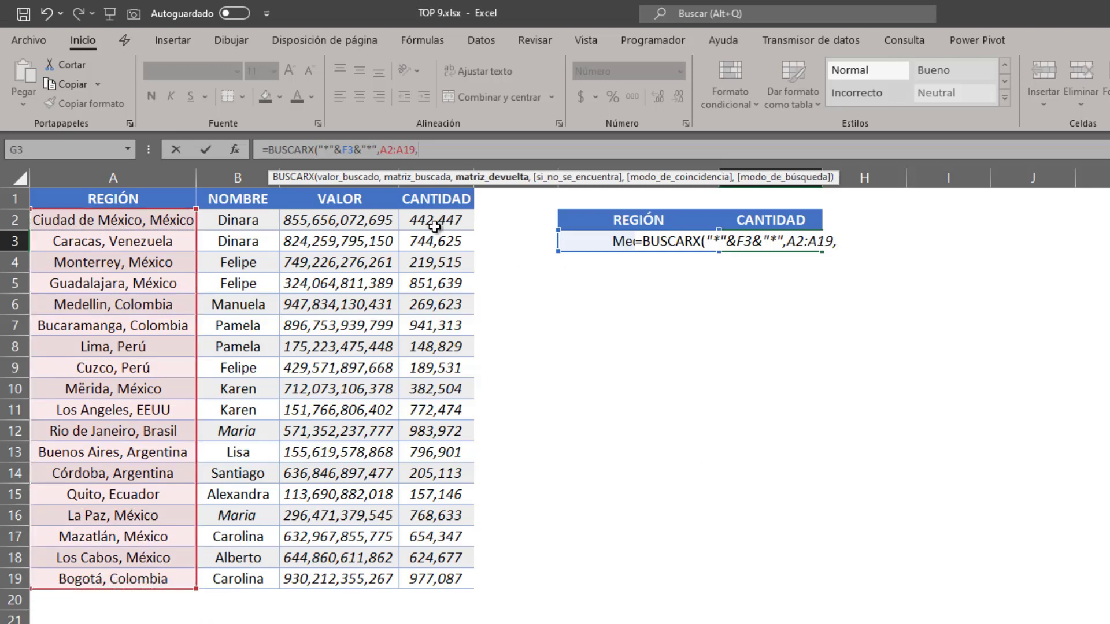
left_click_drag(434, 227, 453, 578)
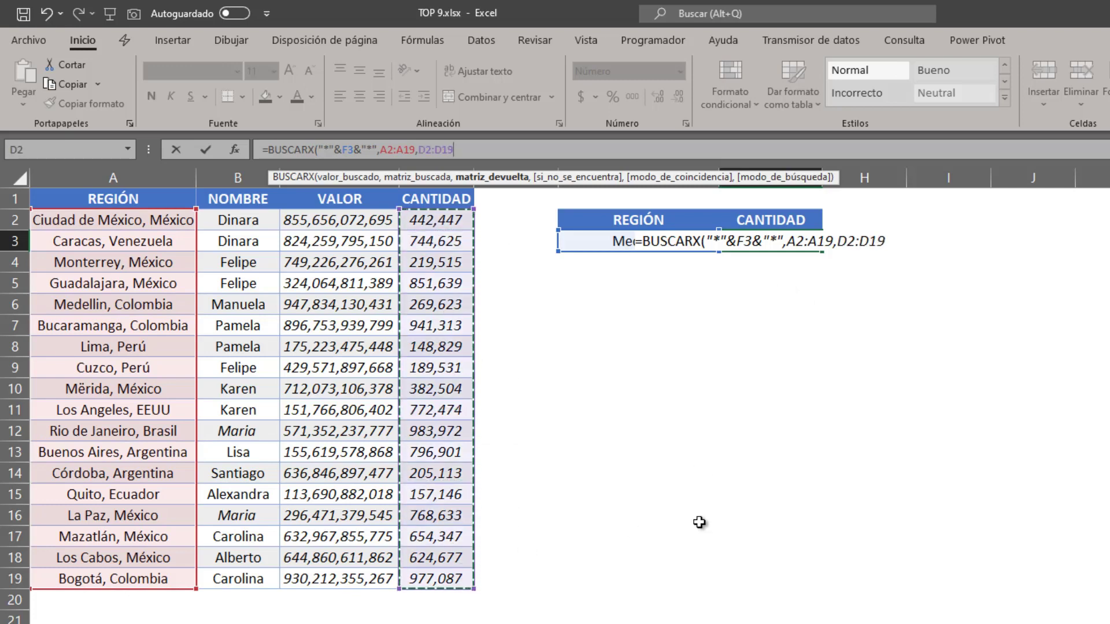
Close and enter the BUSCARX formula, which returns #N/D, then reopen it for editing
type(")")
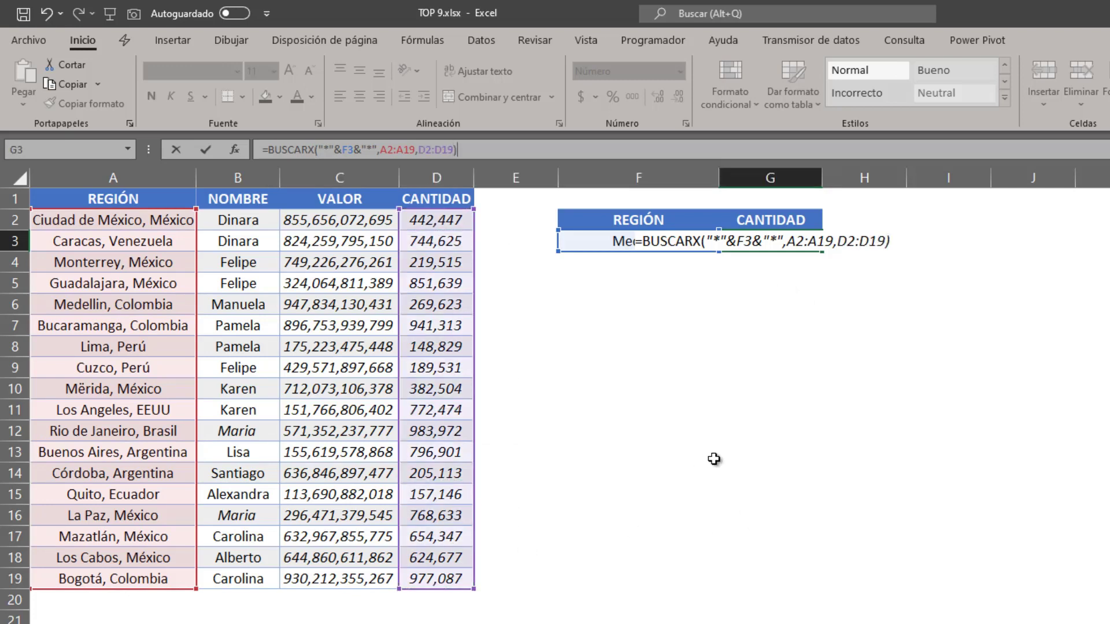
key("ctrl+Return")
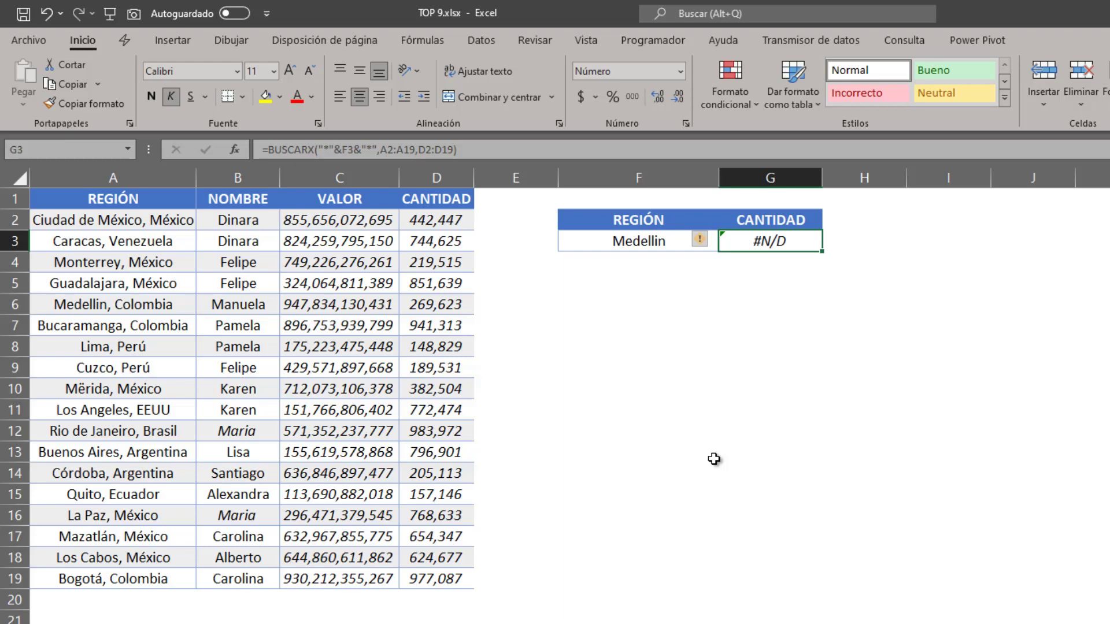
left_click(523, 149)
Replace the closing parenthesis with ,,2) to give BUSCARX wildcard match mode 2
key("BackSpace")
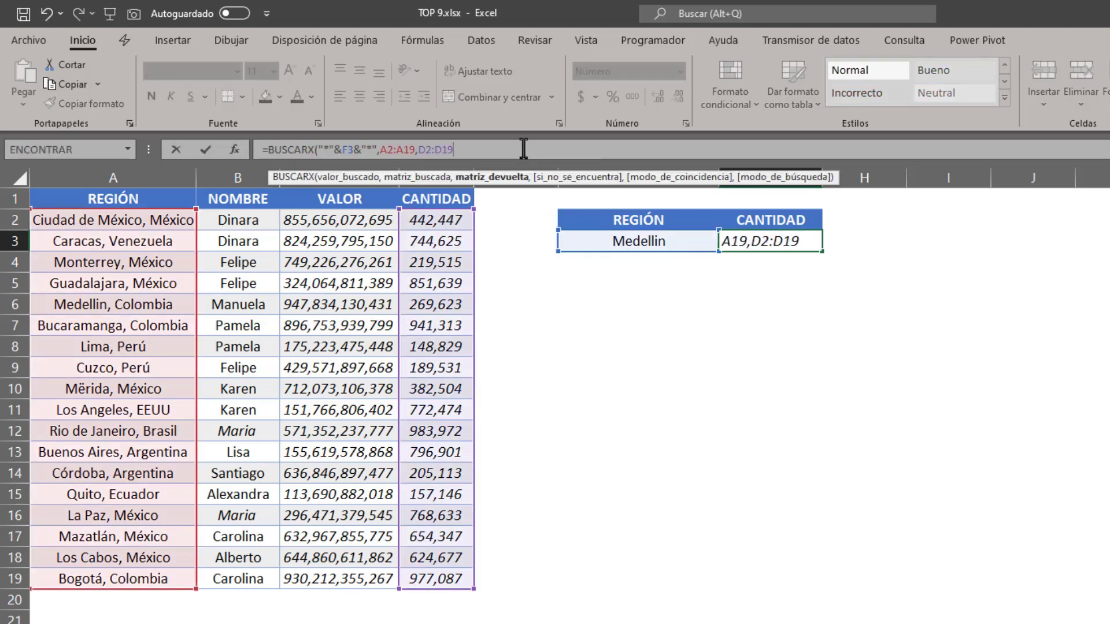
type(",")
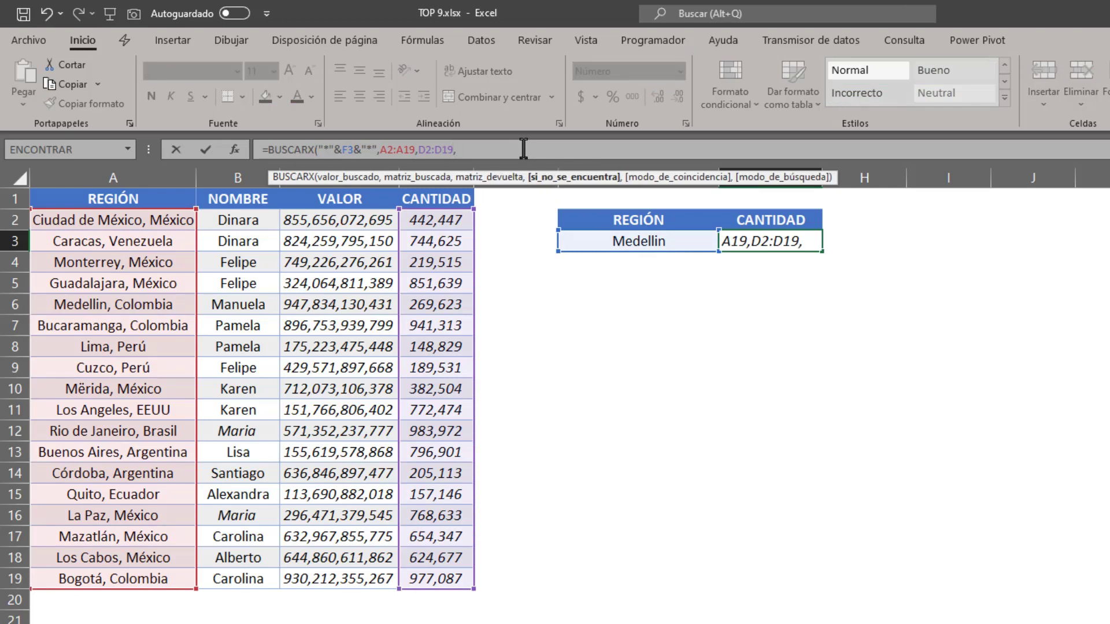
type(",")
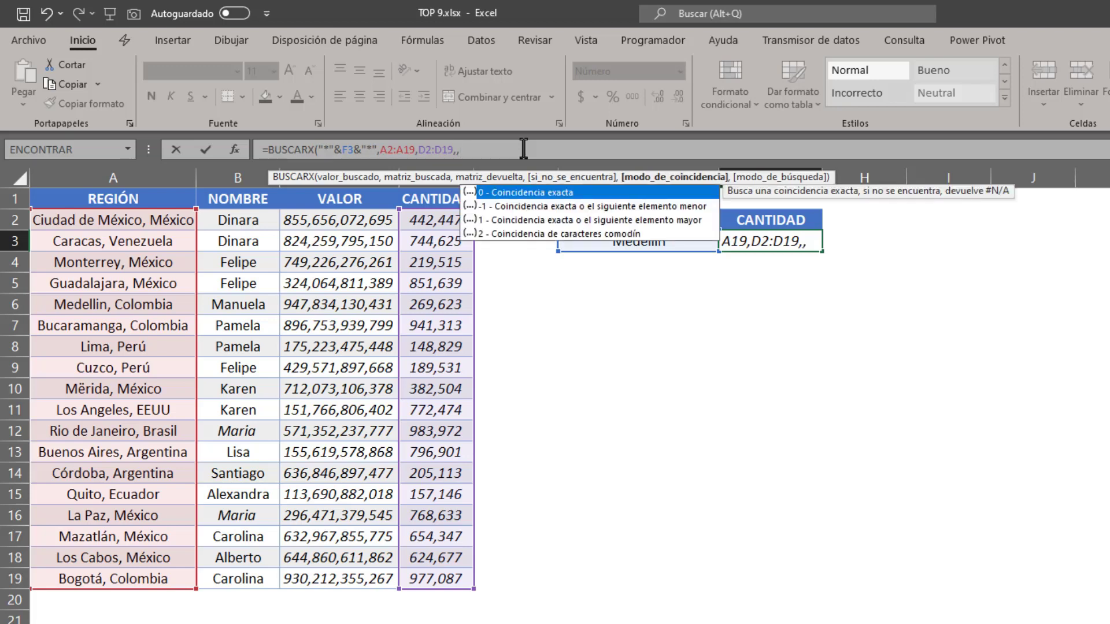
key("Down")
key("Down")
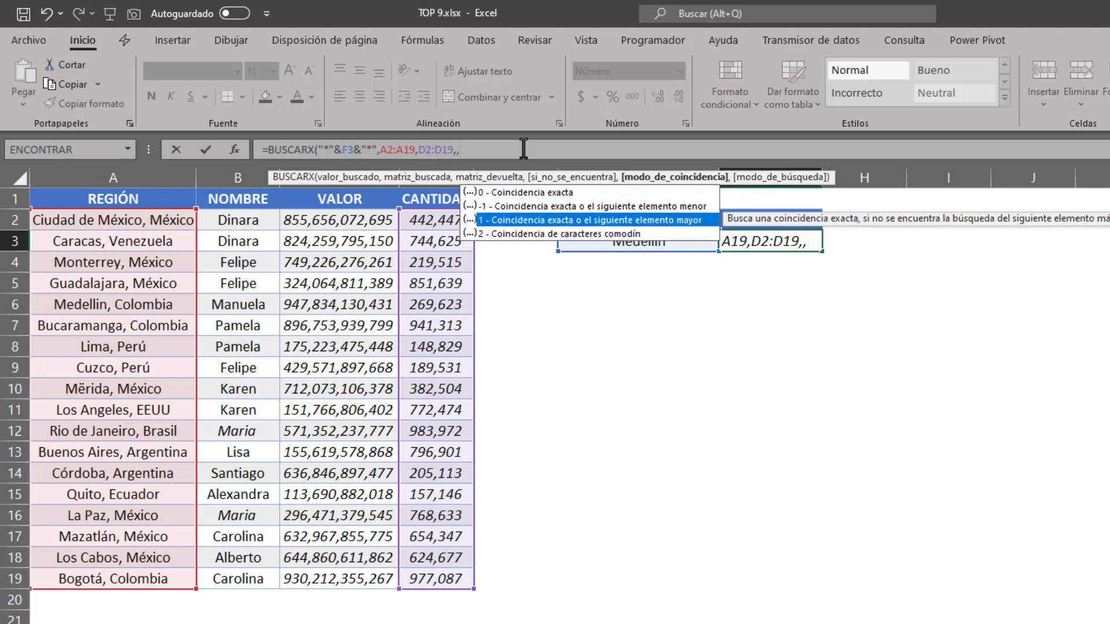
key("Down")
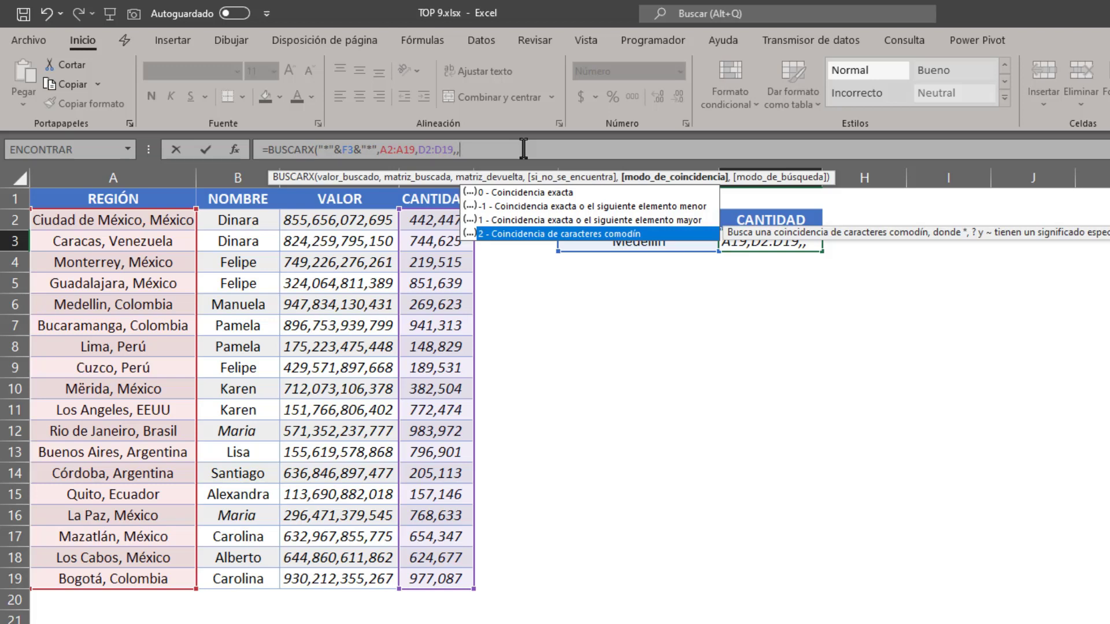
type("2")
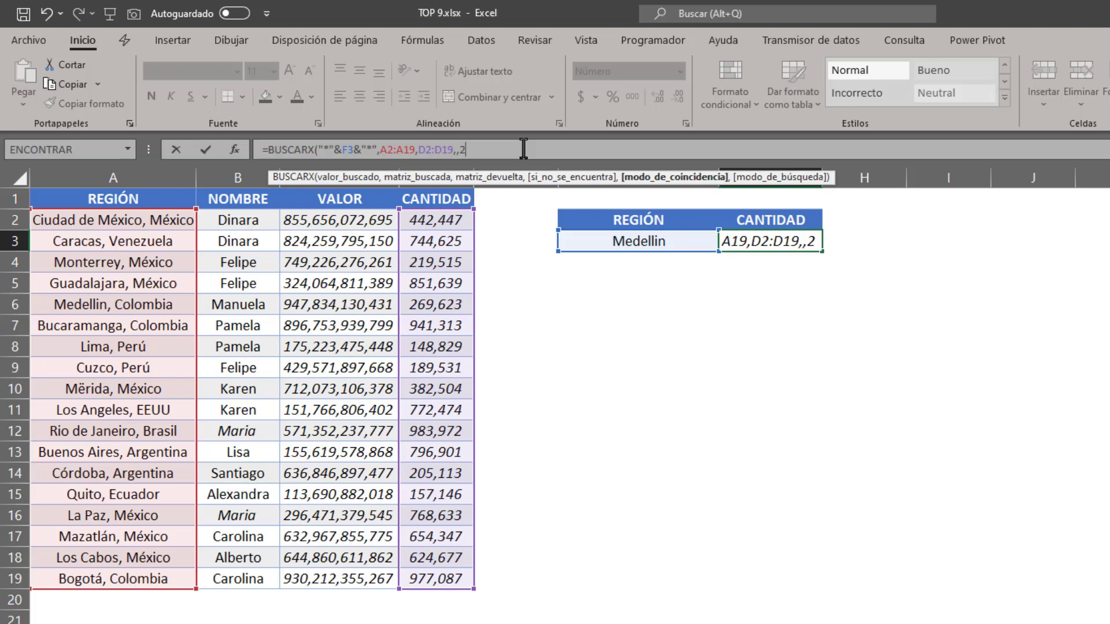
type(")")
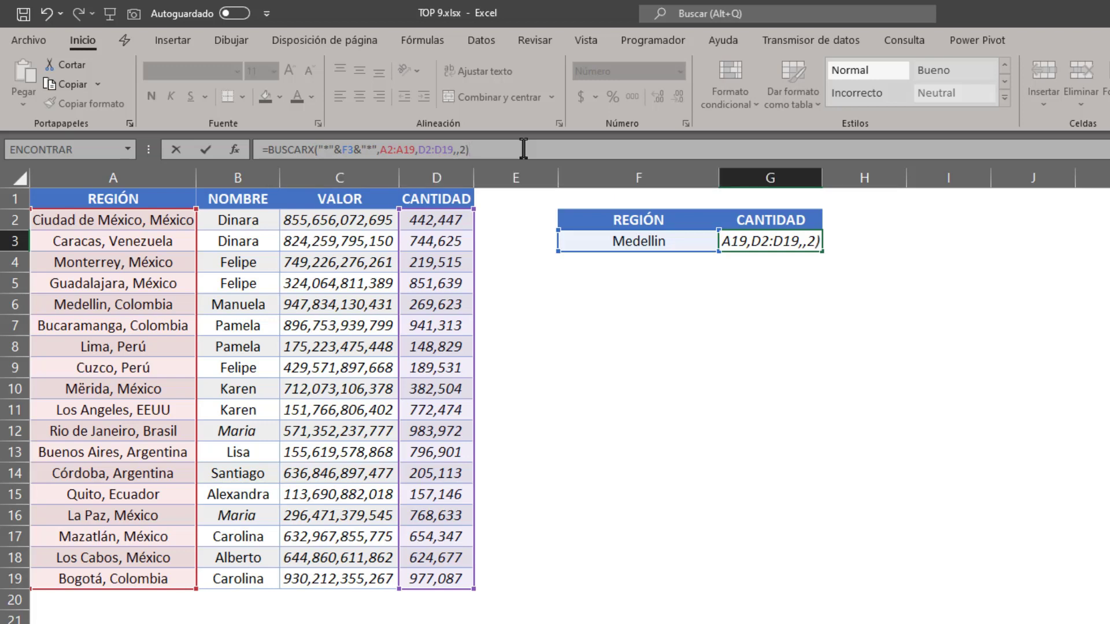
key("Return")
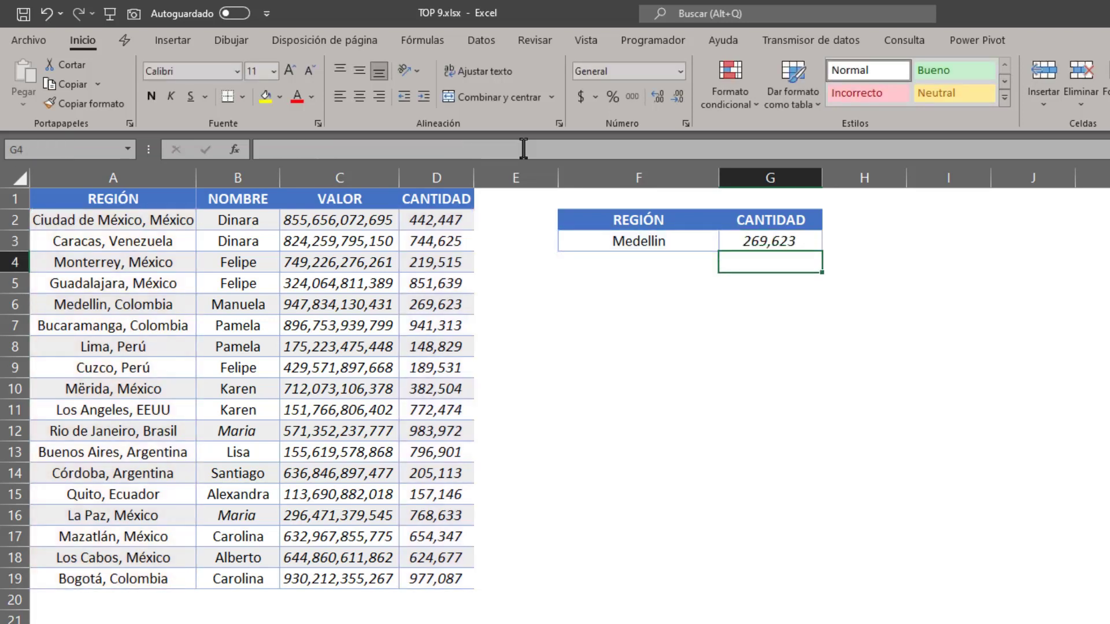
key("Up")
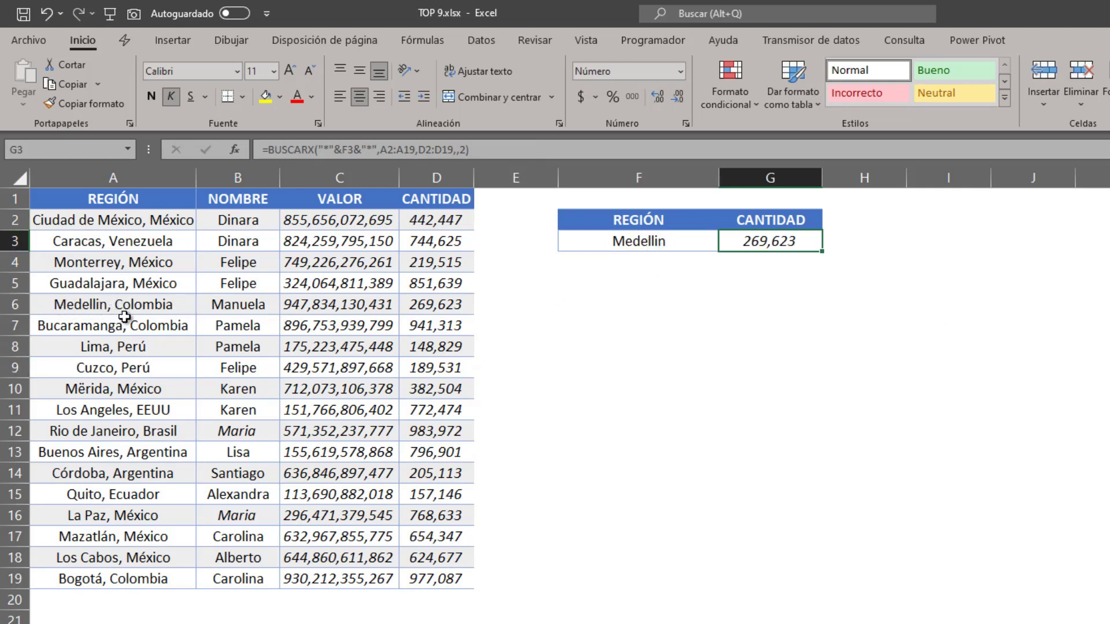
left_click(457, 304)
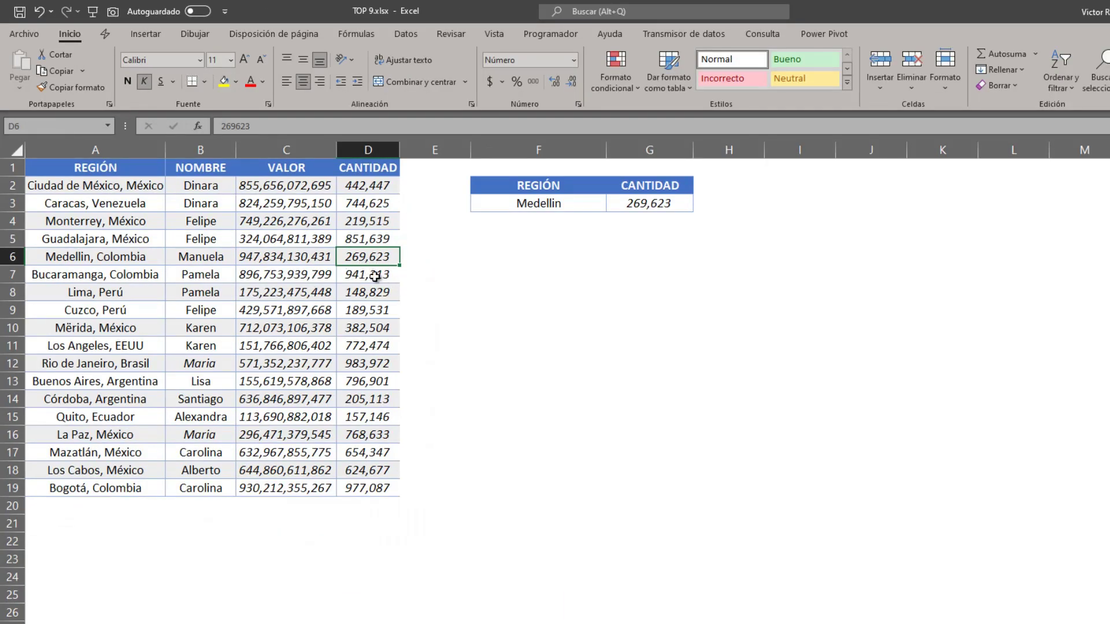
left_click(577, 207)
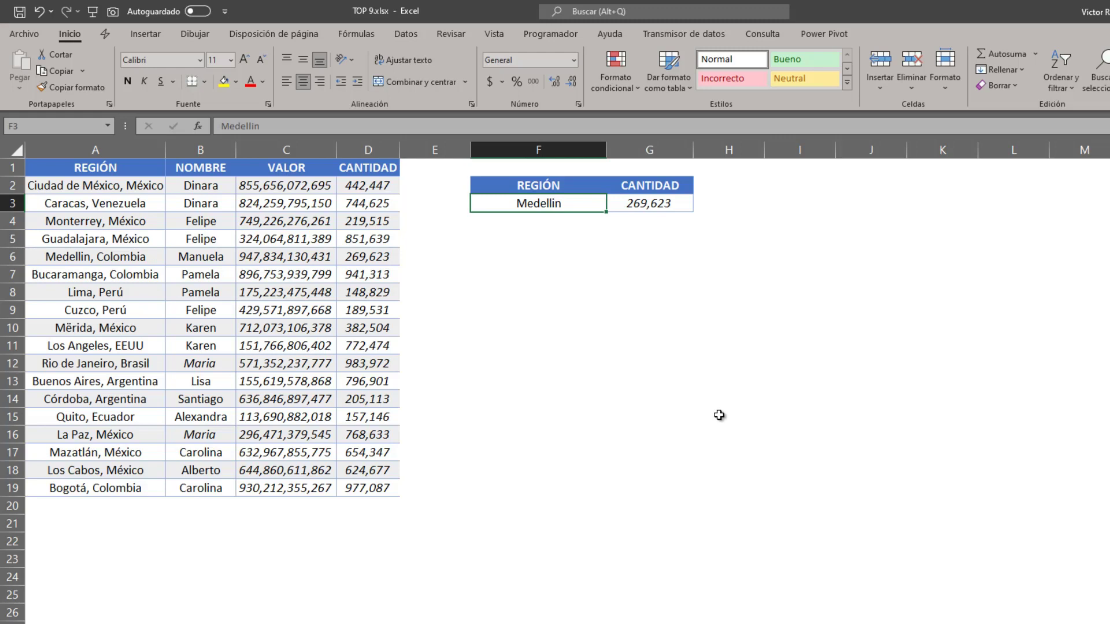
Enter La Paz in F3 and check G3's 768,633 against La Paz, México's CANTIDAD in D16
key("BackSpace")
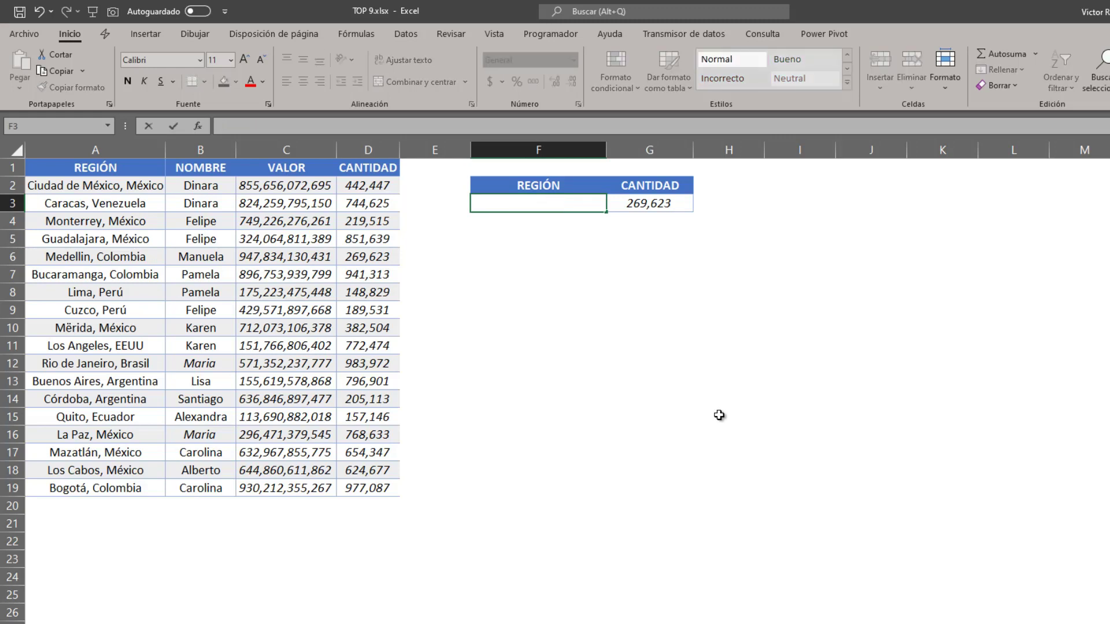
type("La Paz")
key("Return")
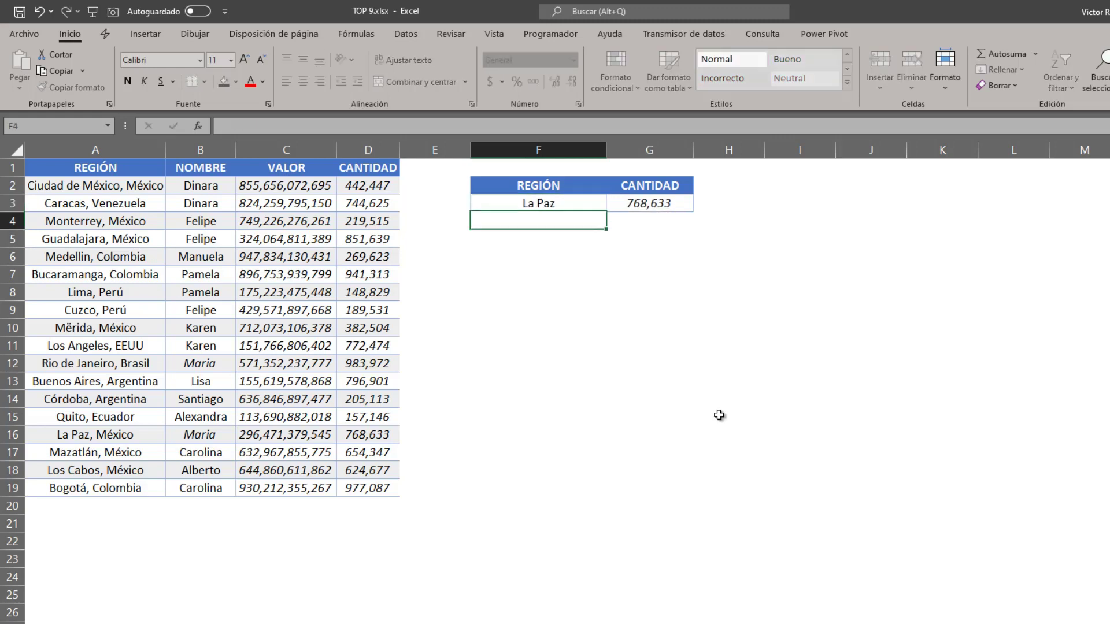
key("Up")
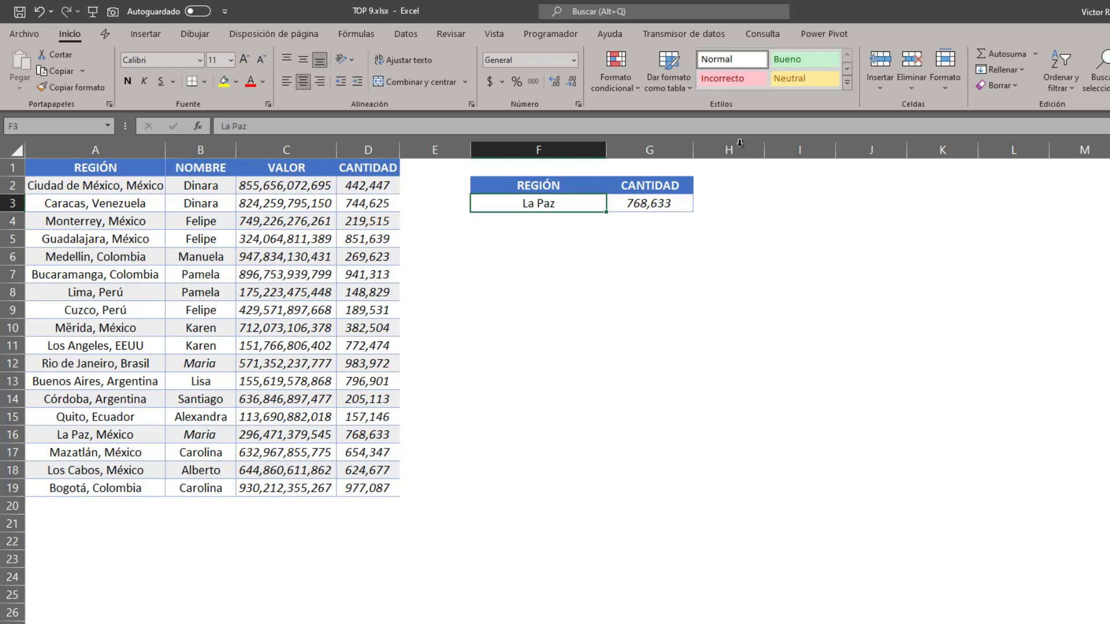
left_click(137, 440)
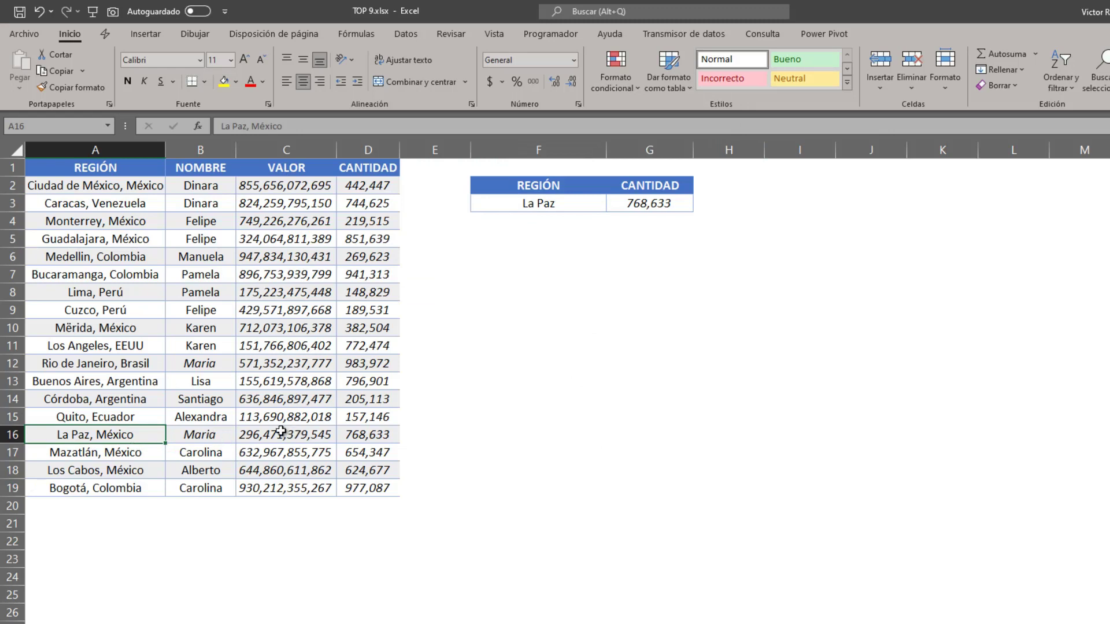
left_click(379, 434)
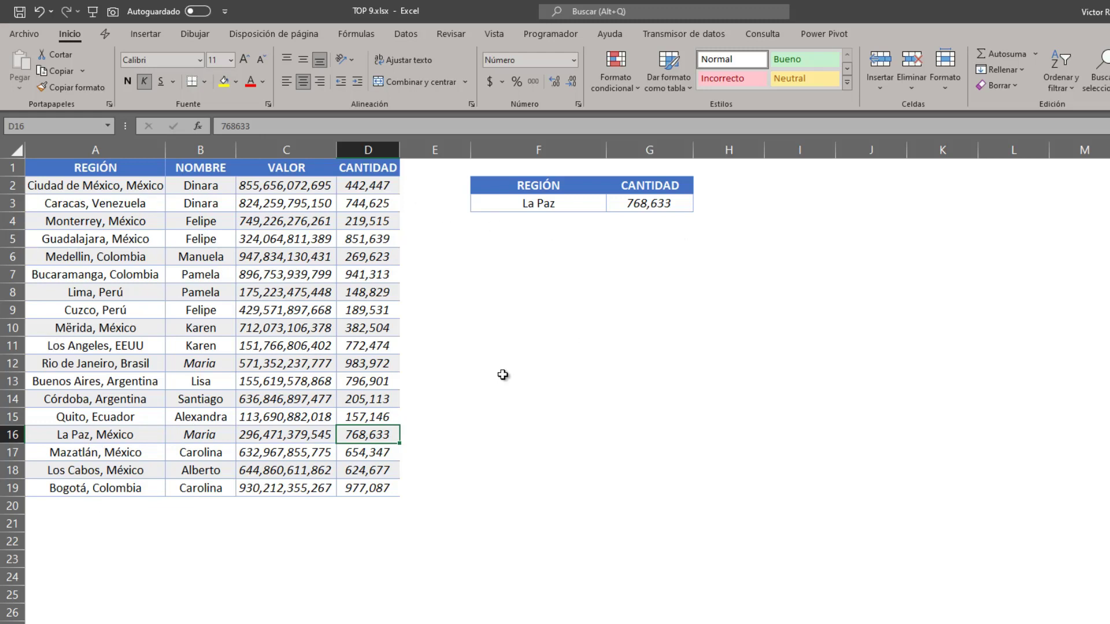
left_click(541, 200)
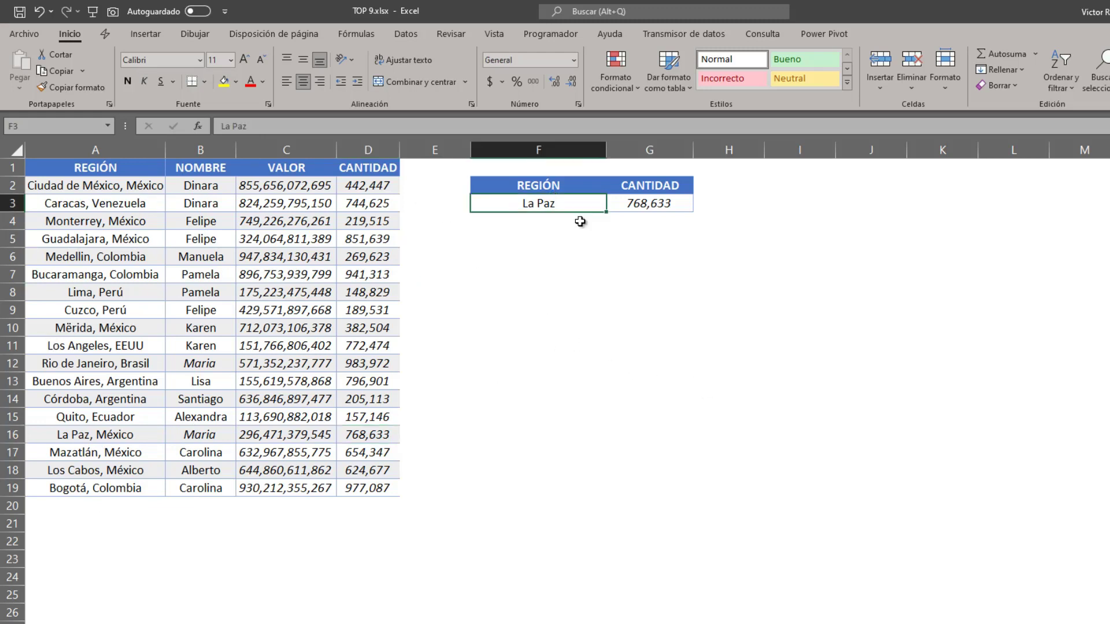
double_click(665, 199)
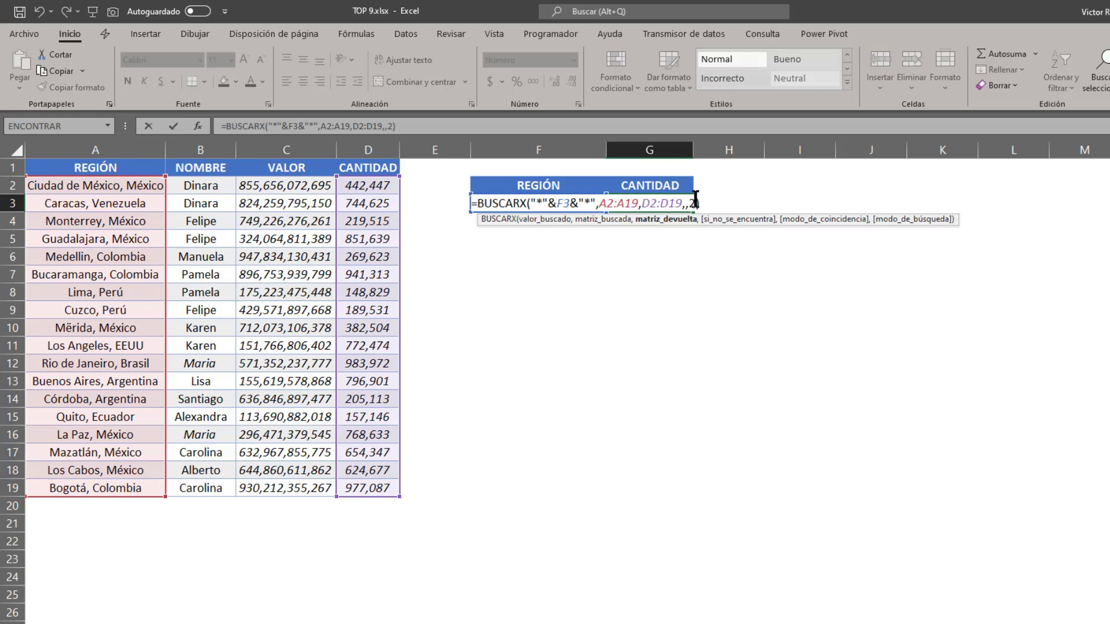
left_click(695, 202)
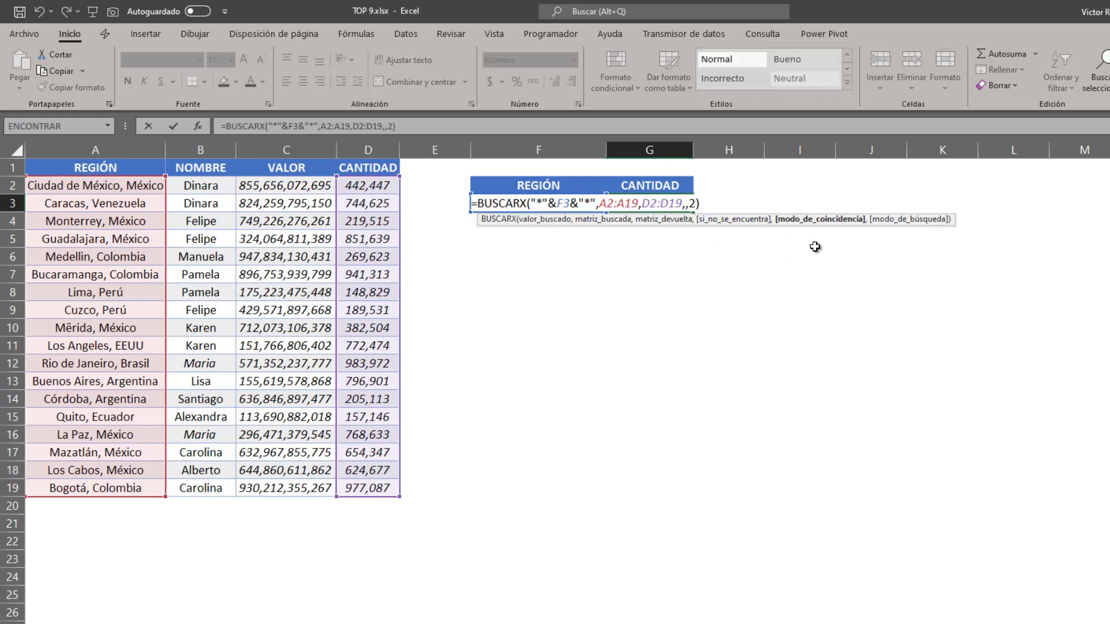